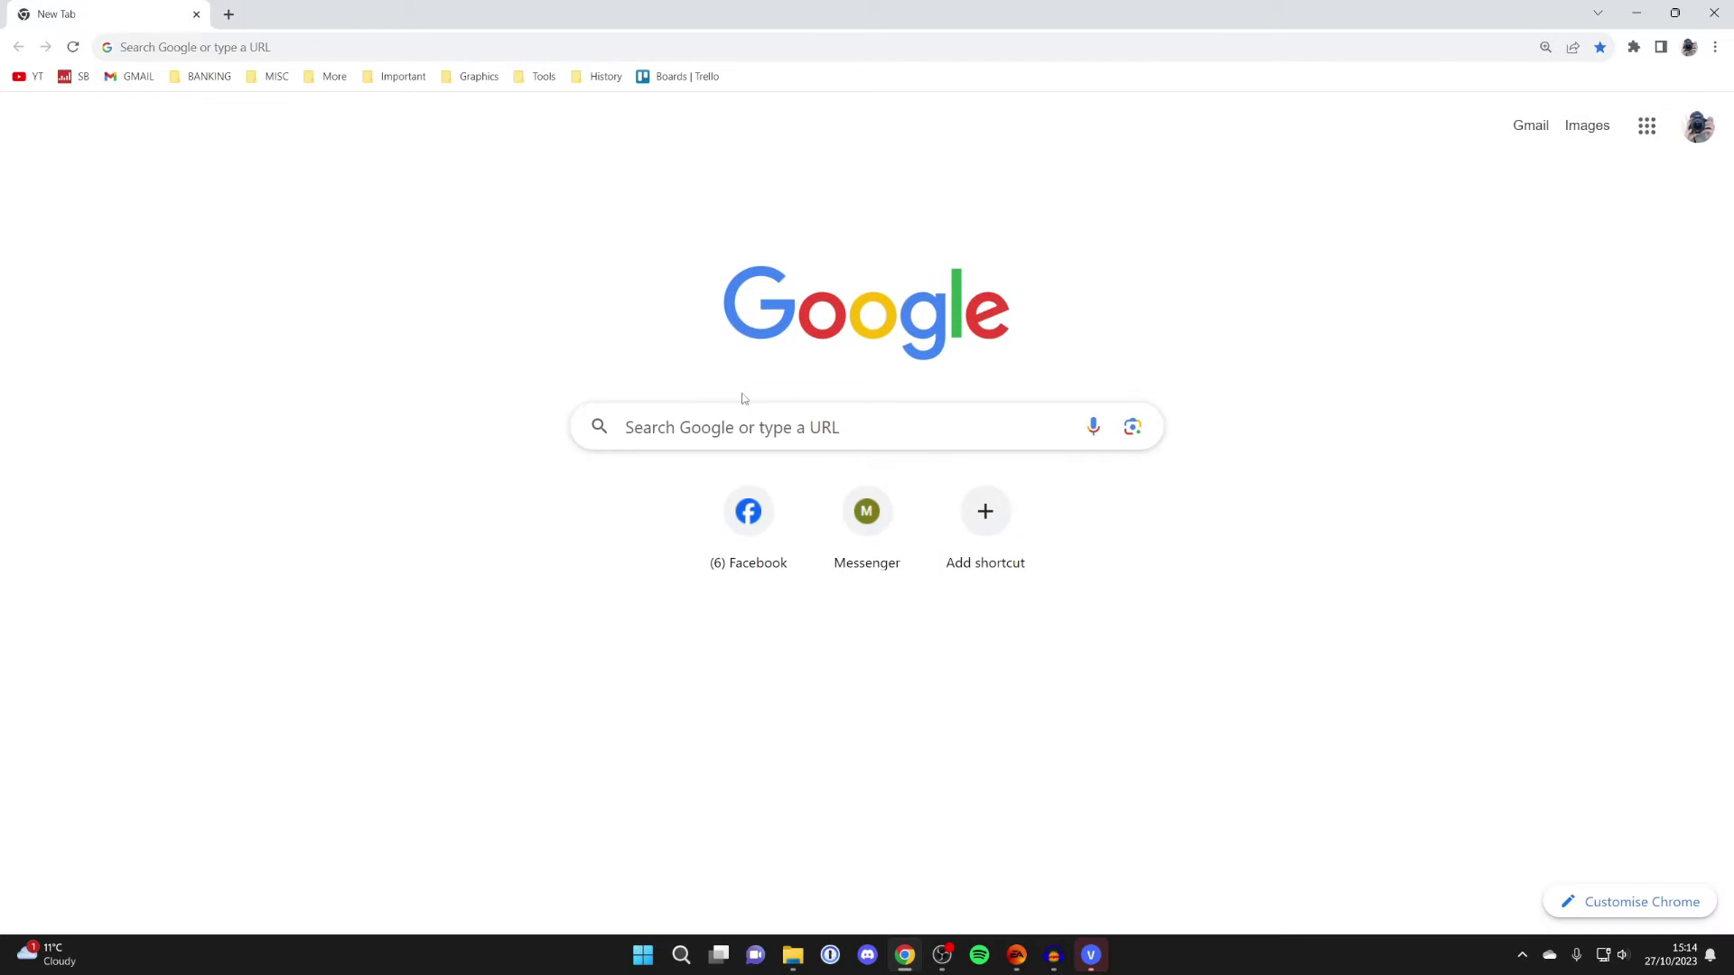
Open the Chrome Web Store from the new tab page's Google apps launcher
{"action": "left_click", "coordinate": [1646, 126]}
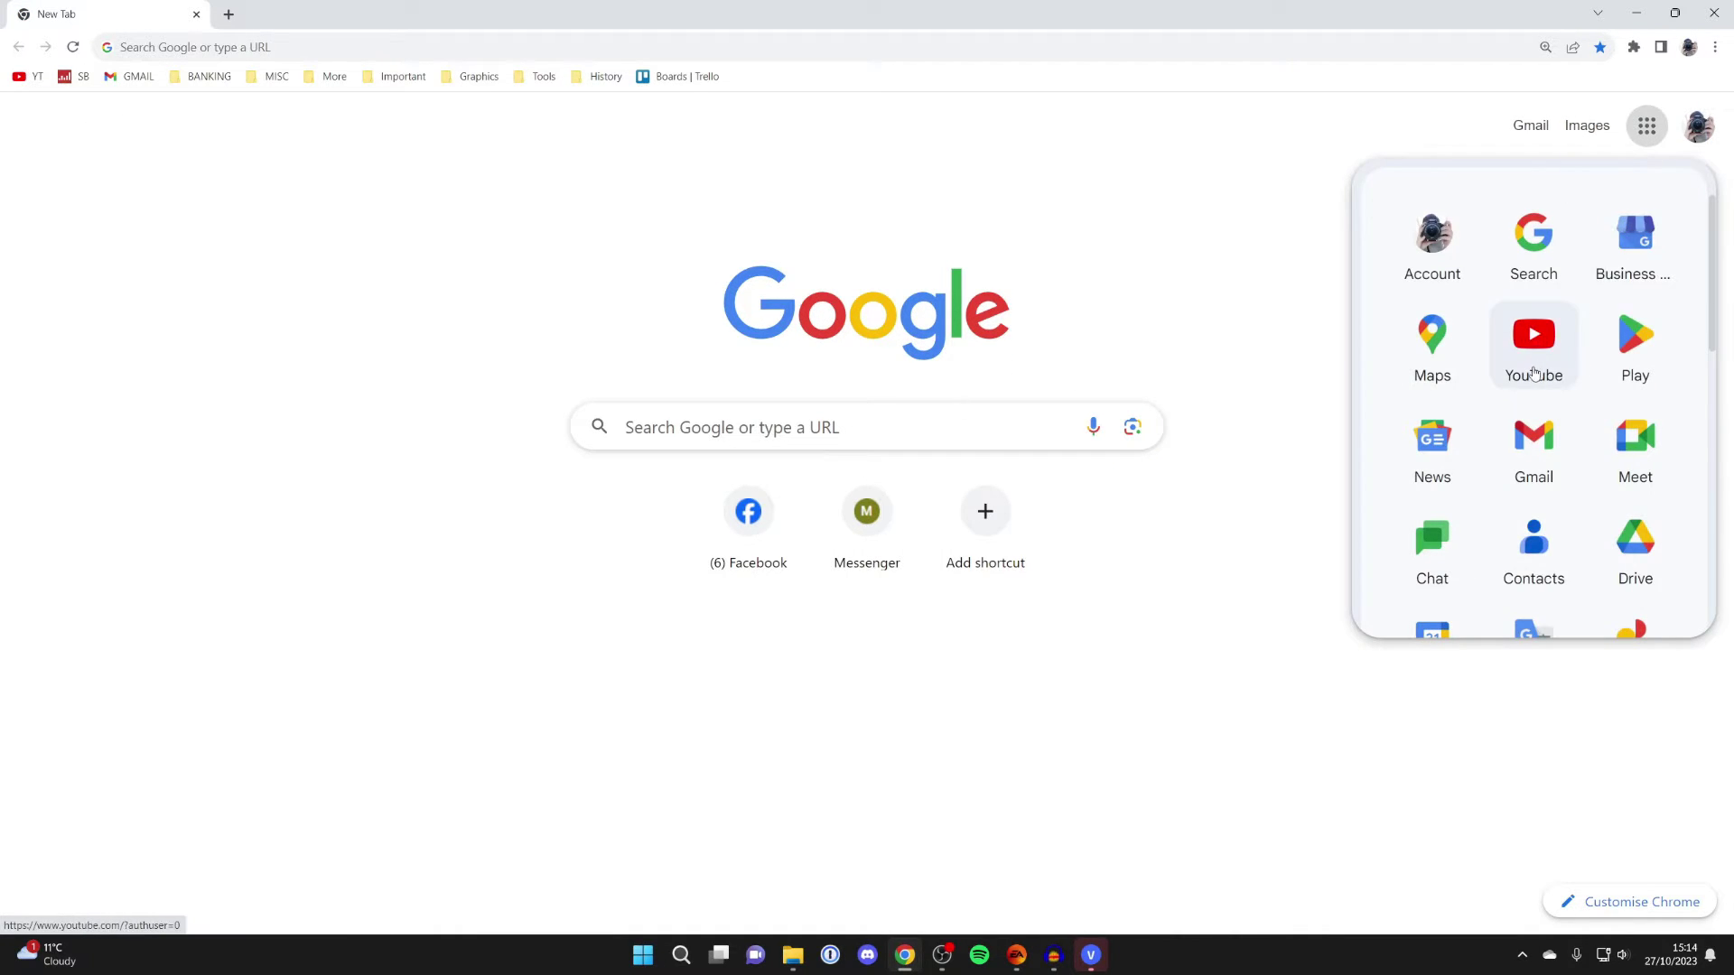
{"action": "scroll", "coordinate": [1533, 352], "scroll_direction": "down", "scroll_amount": 5}
{"action": "left_click", "coordinate": [1635, 355]}
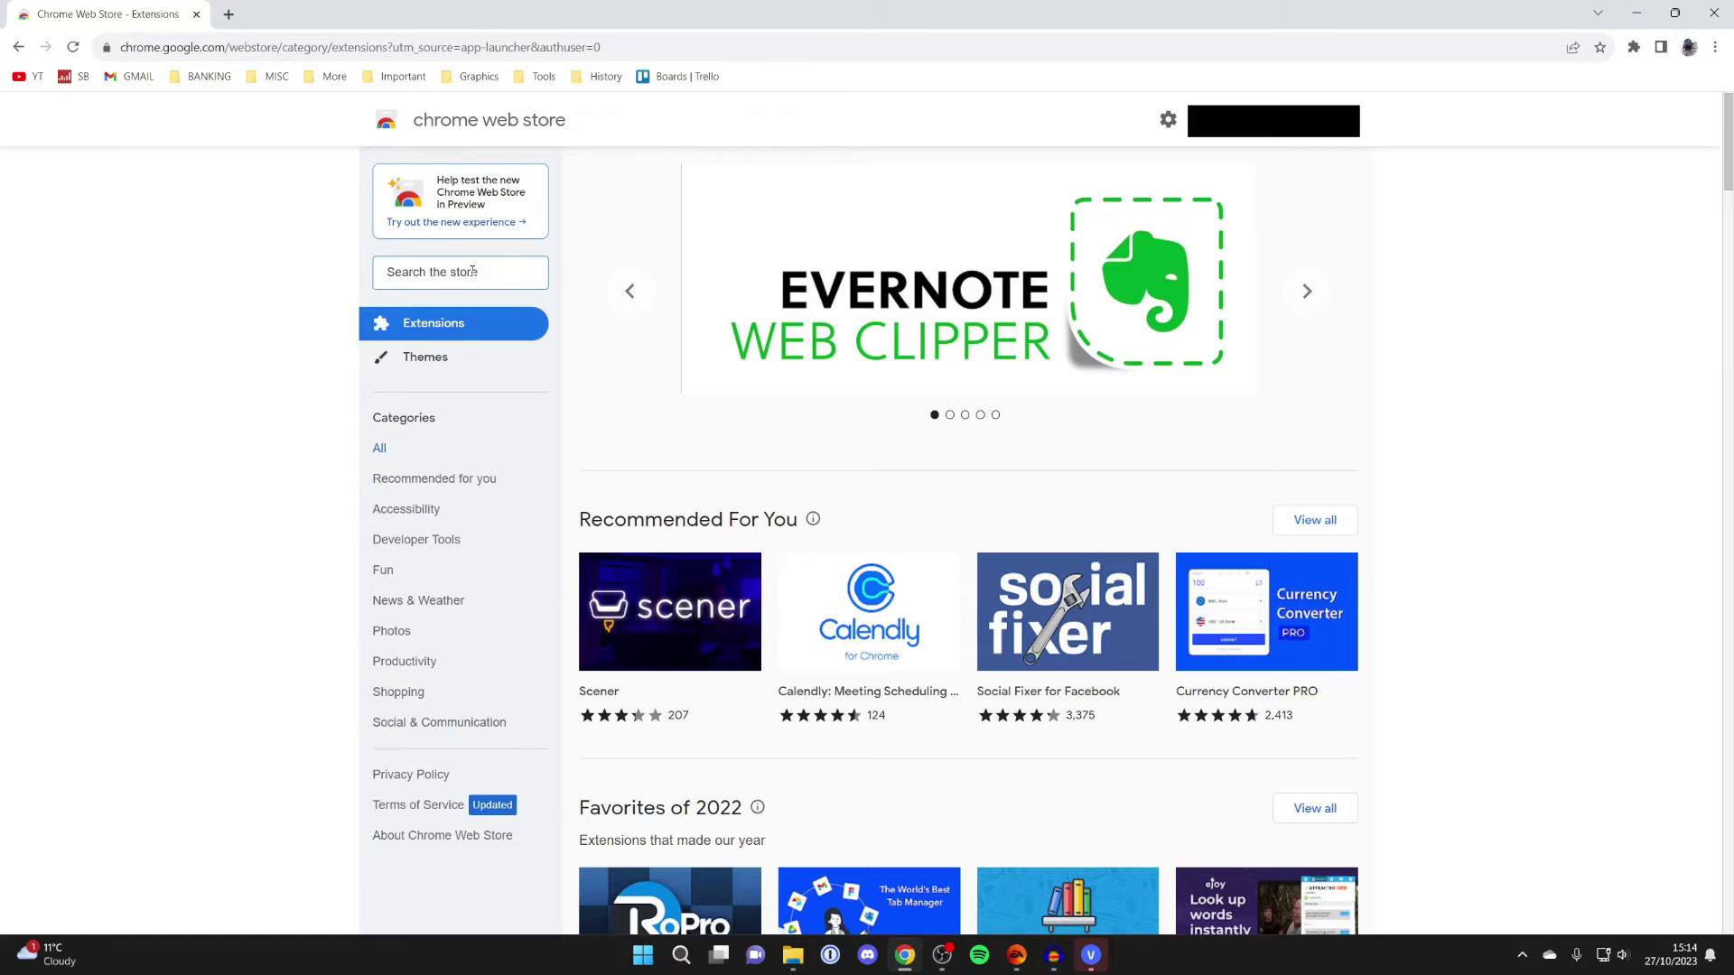
{"action": "type", "text": "dark mode"}
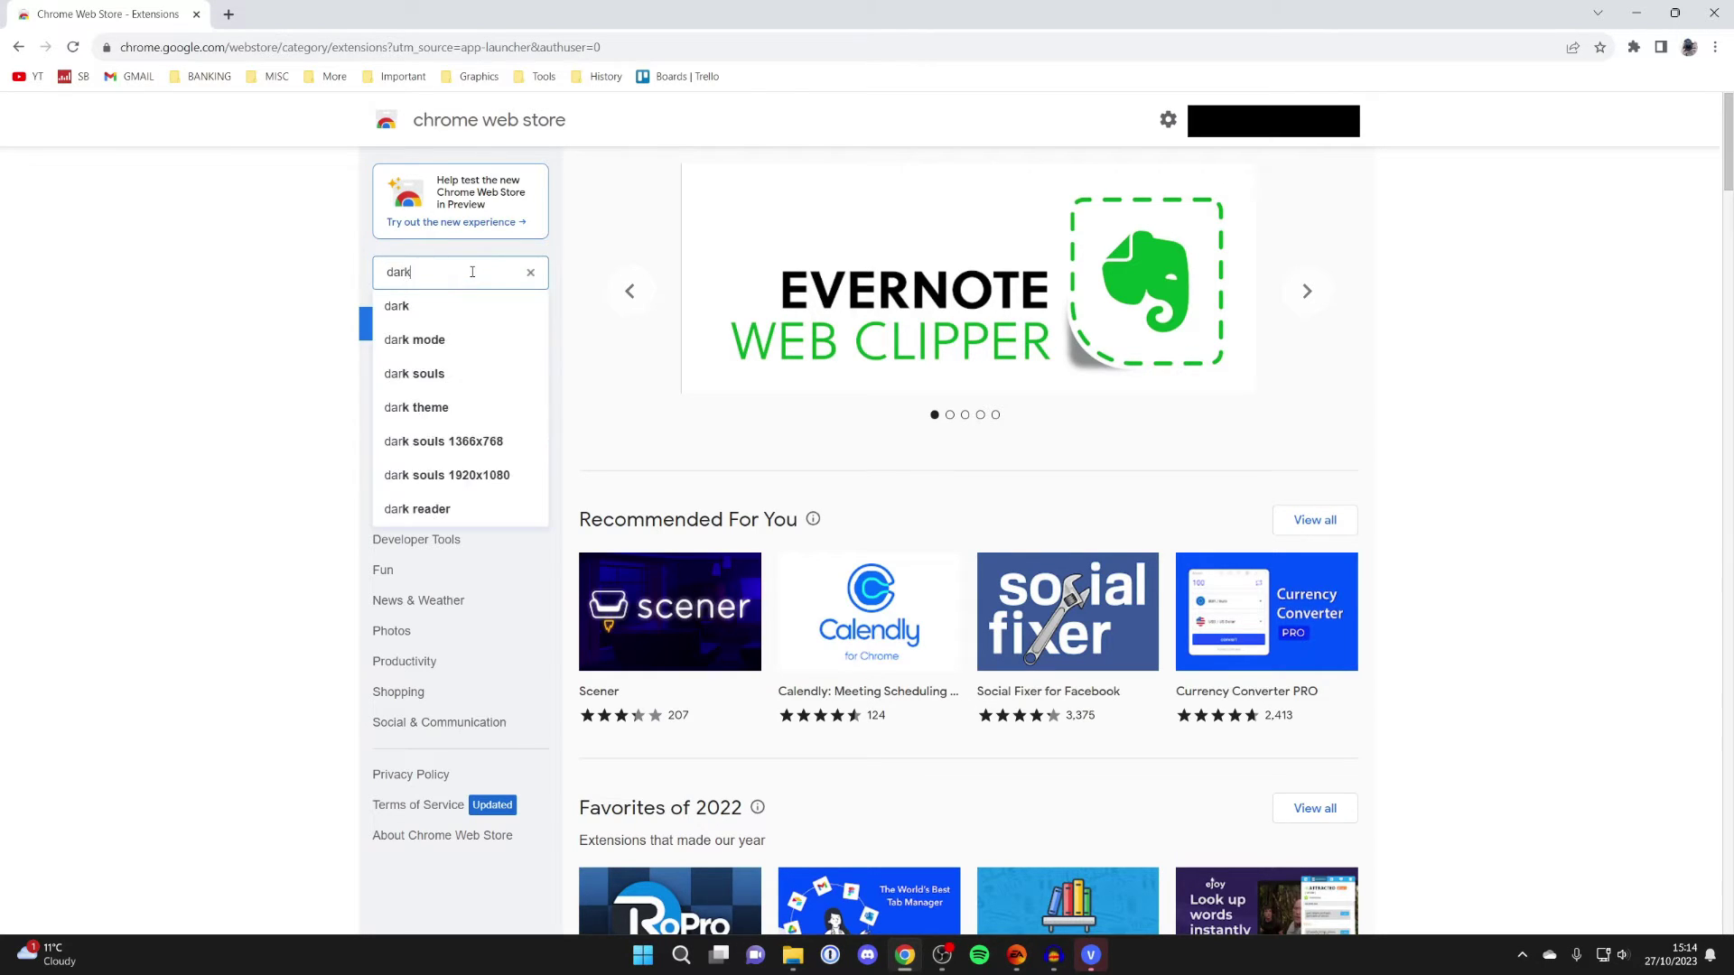
Search the store for 'dark mode' and open the Dark Mode - Dark Reader for Chrome page
{"action": "key", "text": "Return"}
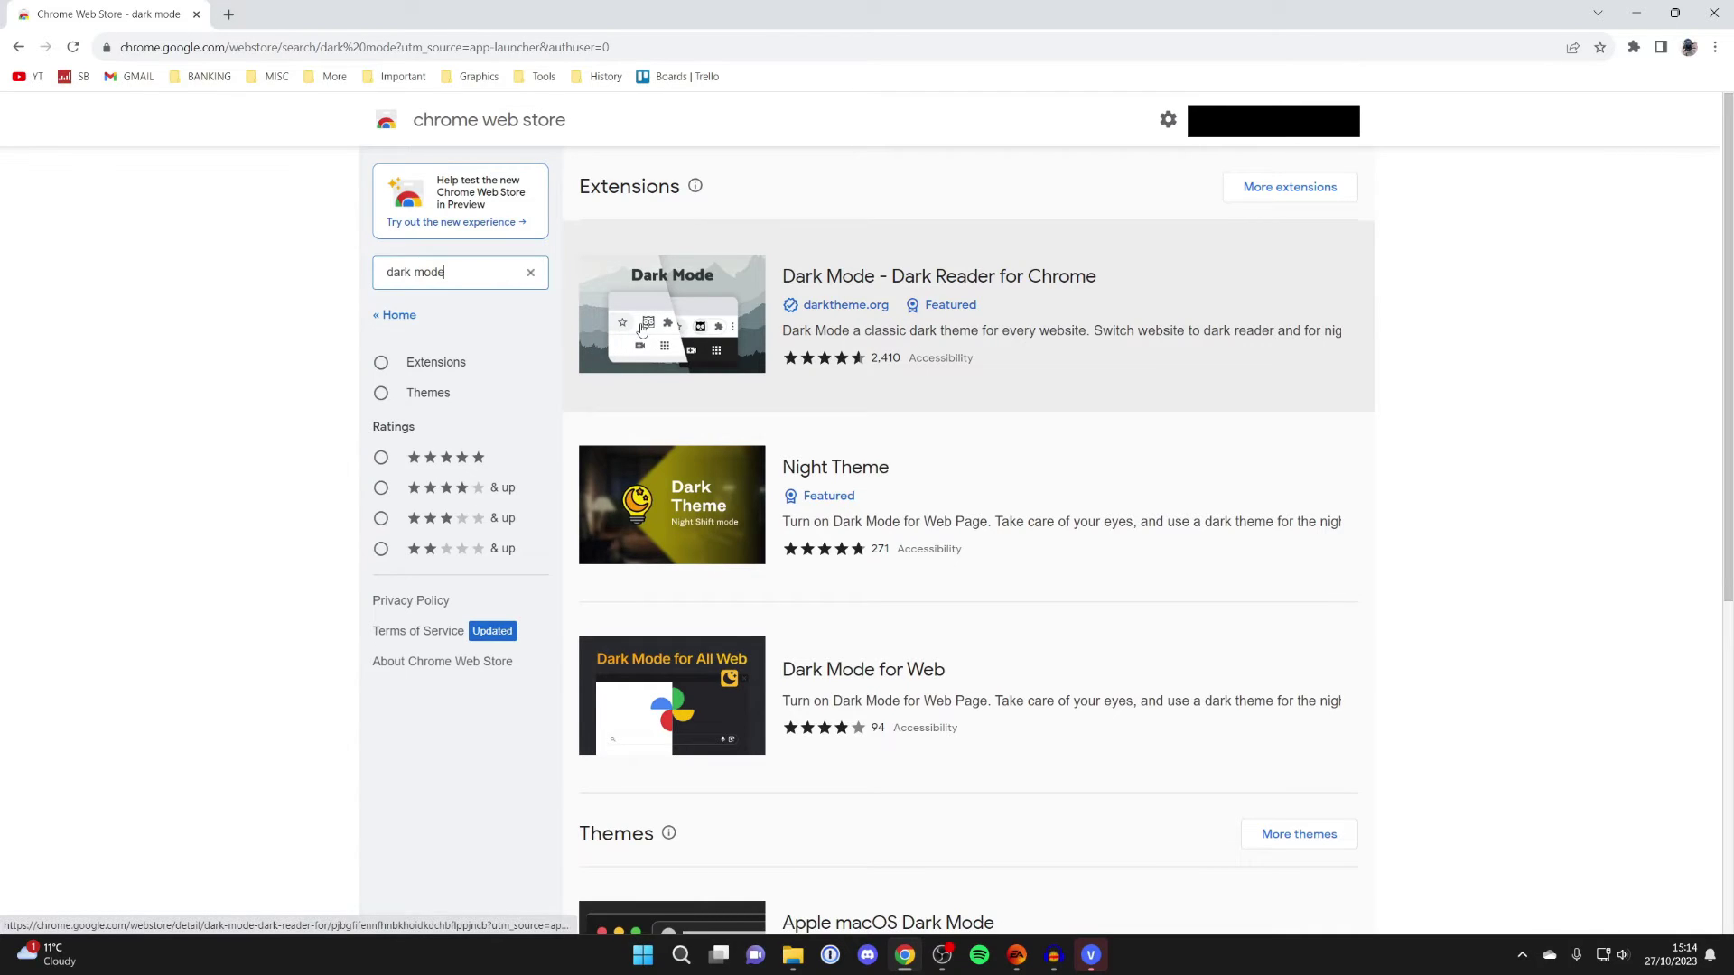
{"action": "left_click", "coordinate": [647, 331]}
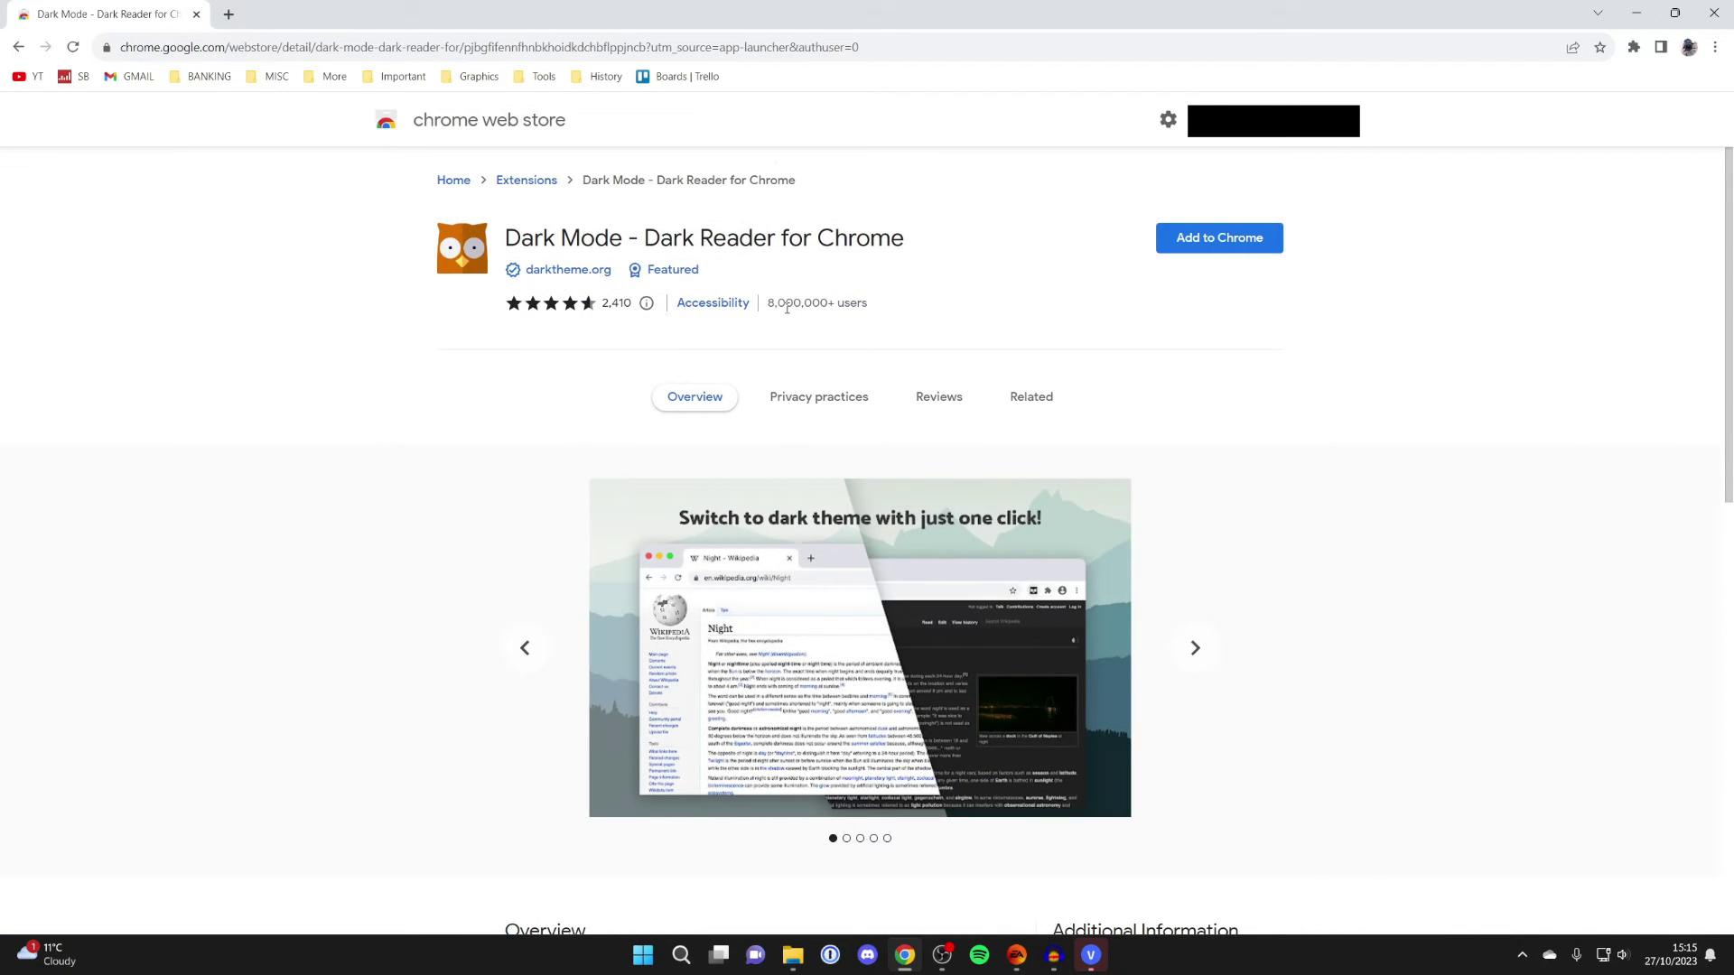
Add Dark Mode - Dark Reader to Chrome, confirming the extension install
{"action": "left_click", "coordinate": [1197, 242]}
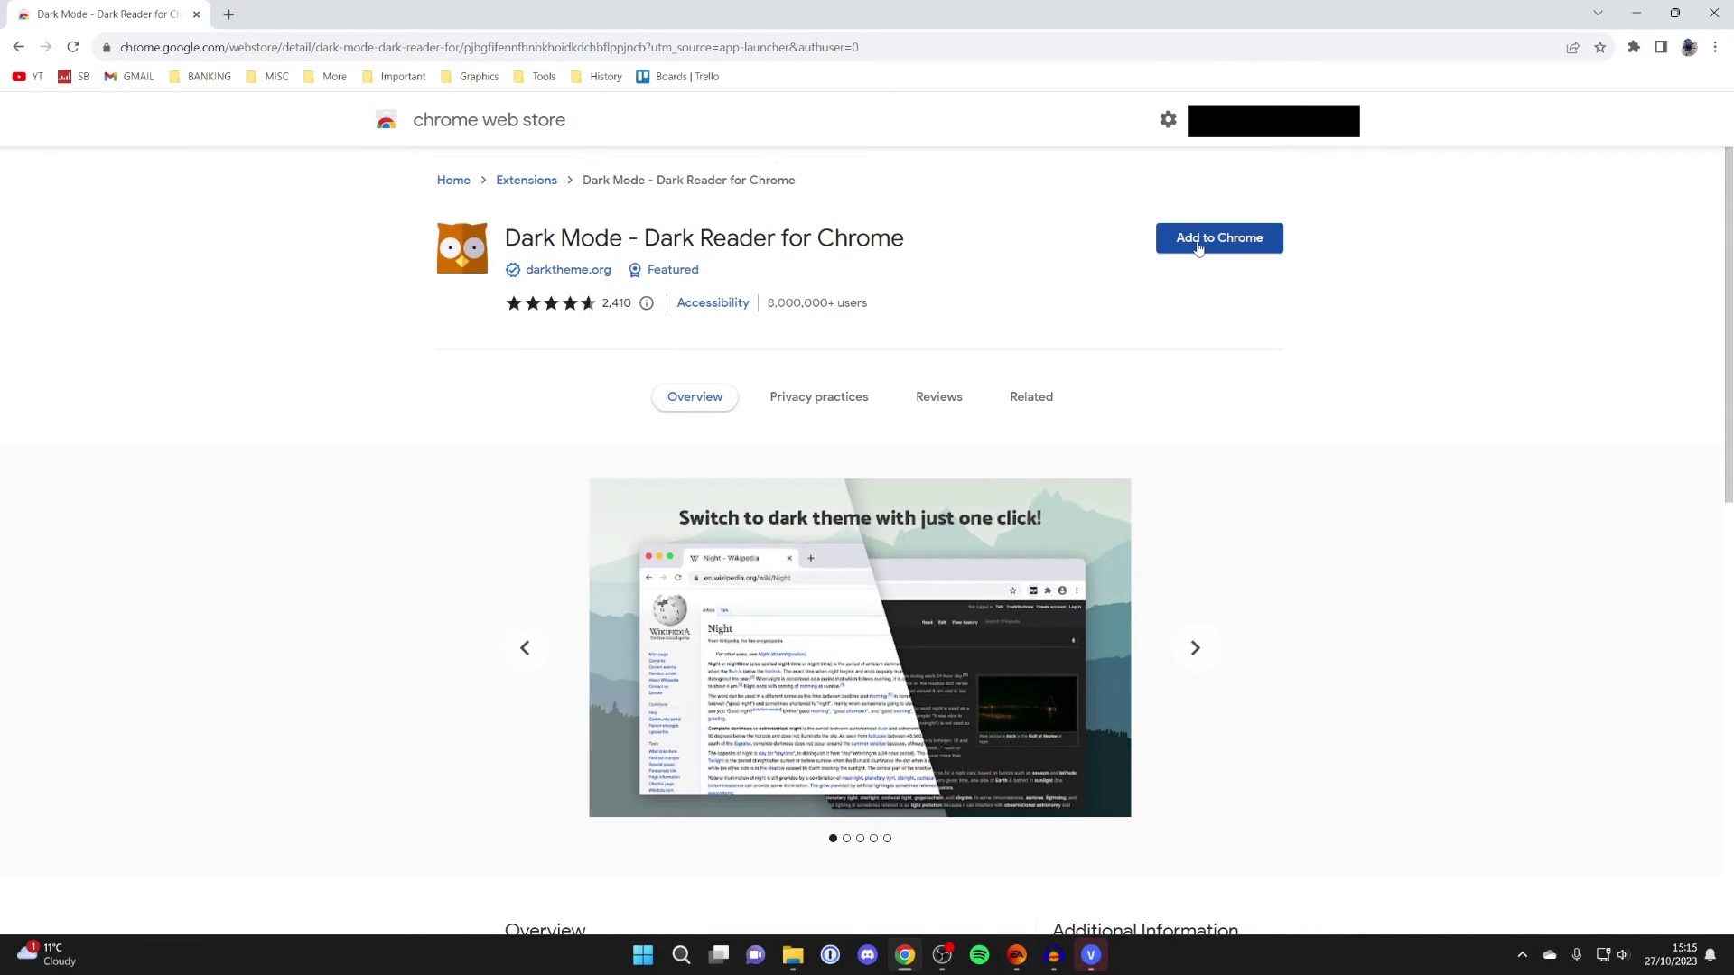
{"action": "left_click", "coordinate": [895, 192]}
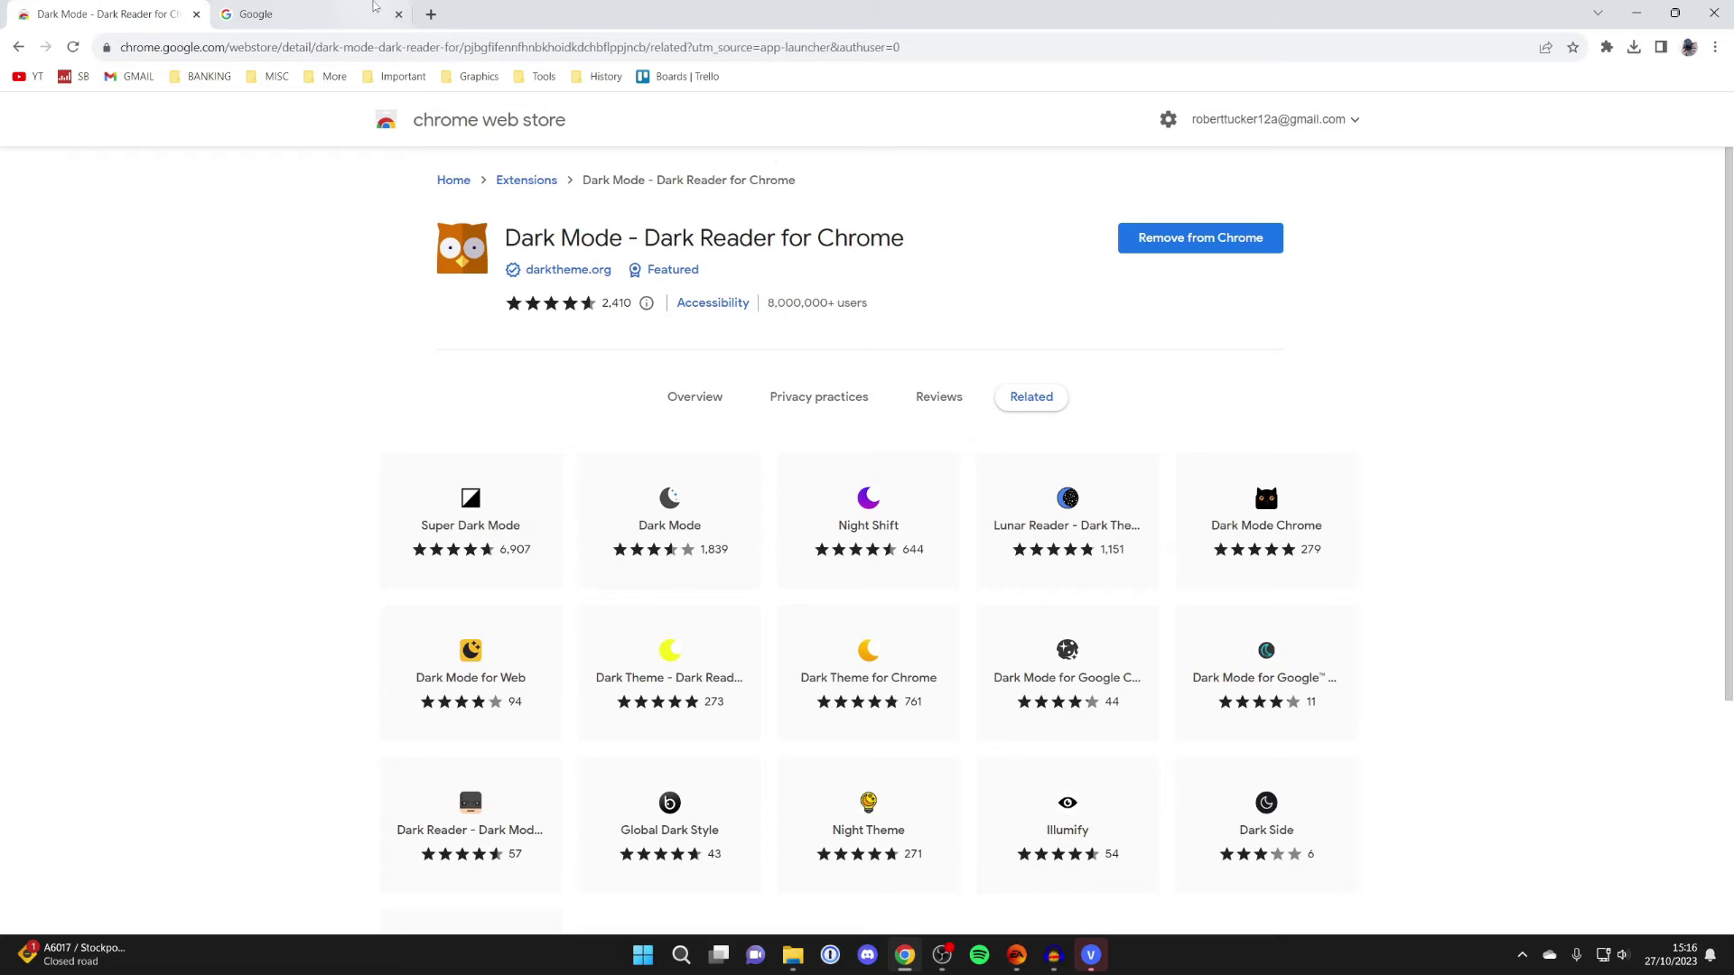
{"action": "left_click", "coordinate": [311, 15]}
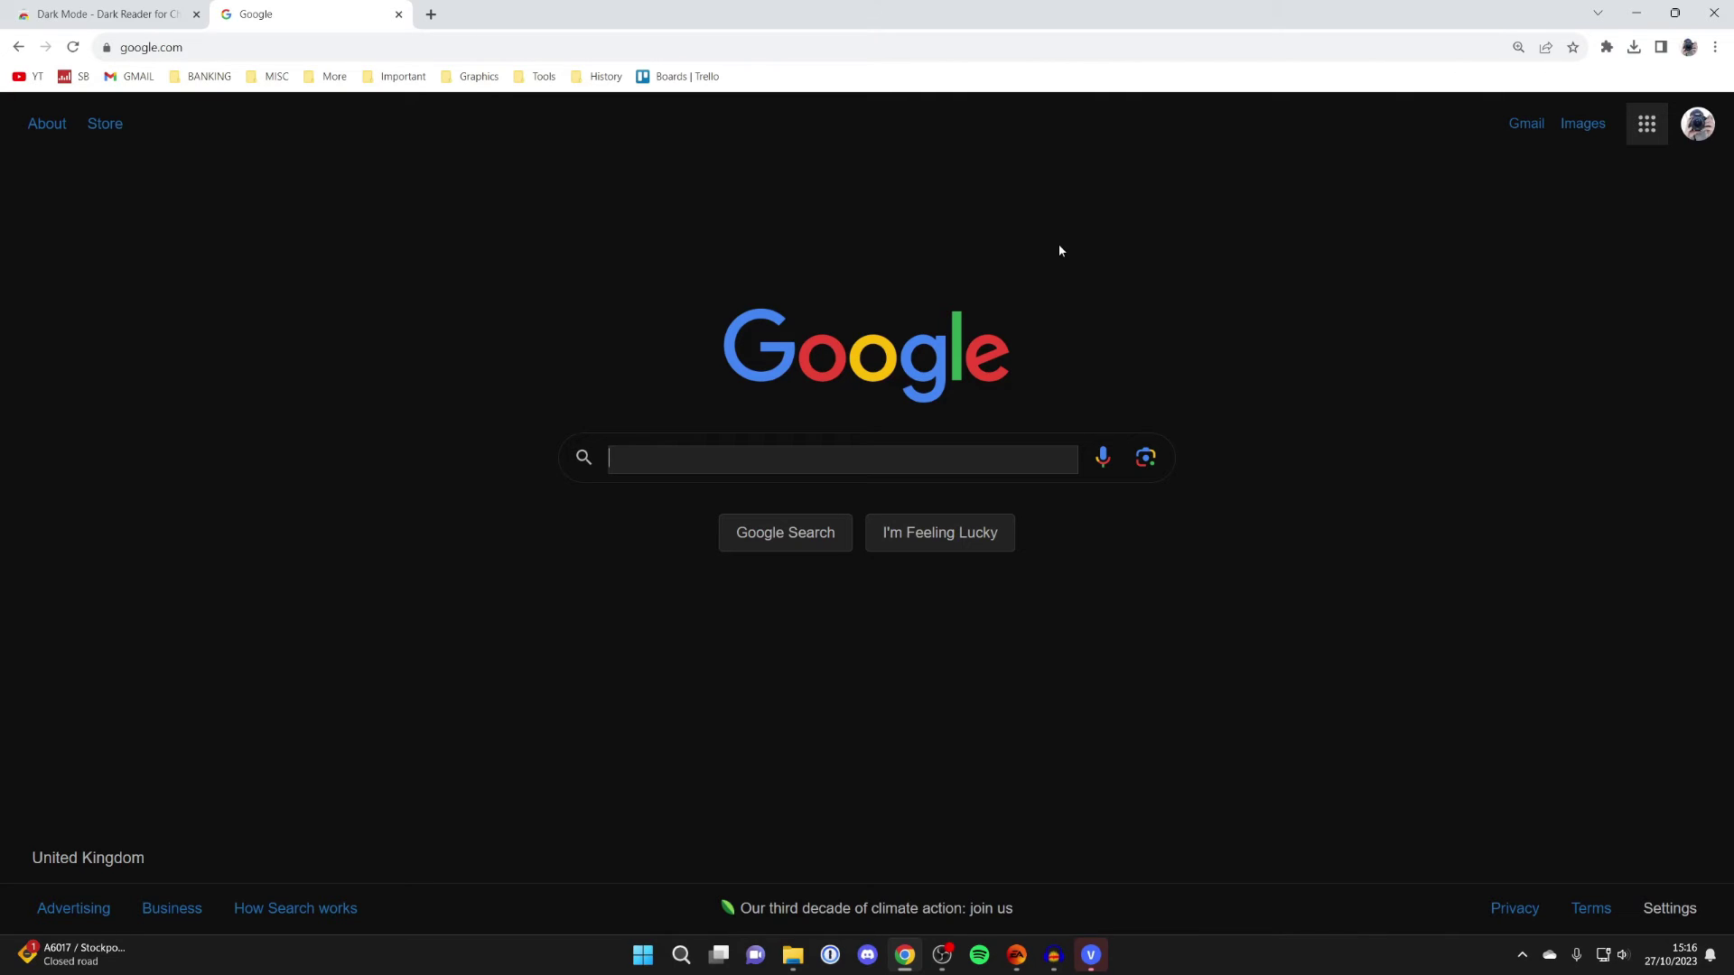
Pin the Dark Mode extension to the Chrome toolbar
{"action": "left_click", "coordinate": [1607, 46]}
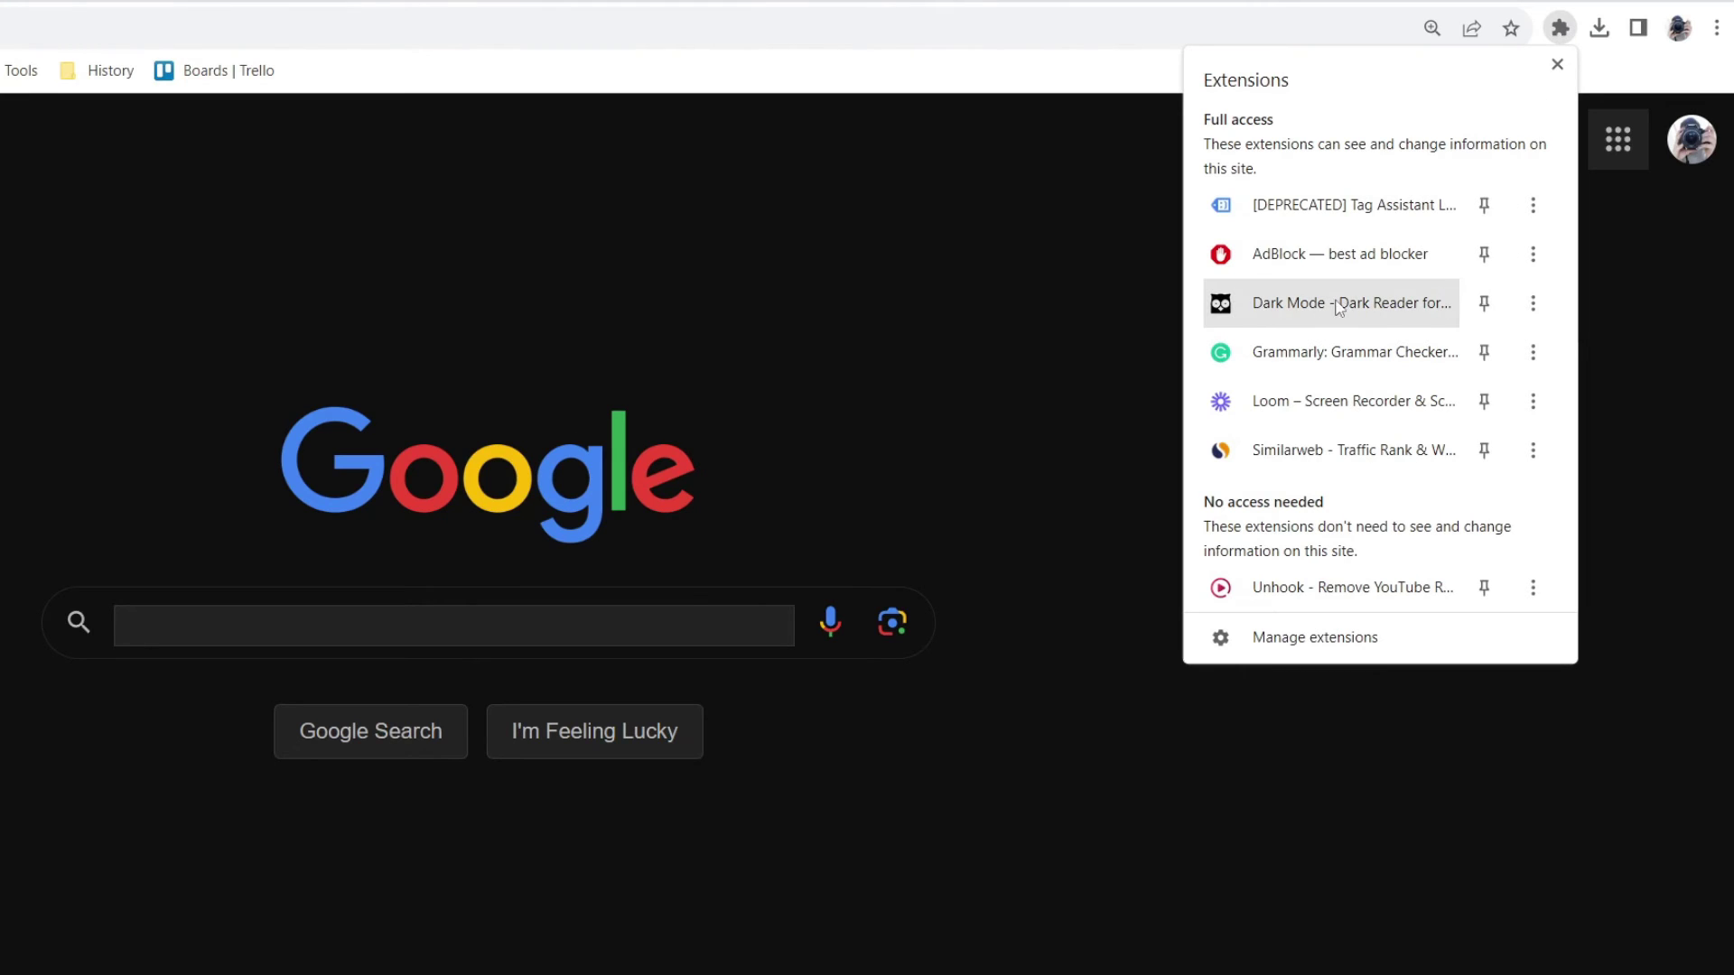
{"action": "left_click", "coordinate": [1482, 303]}
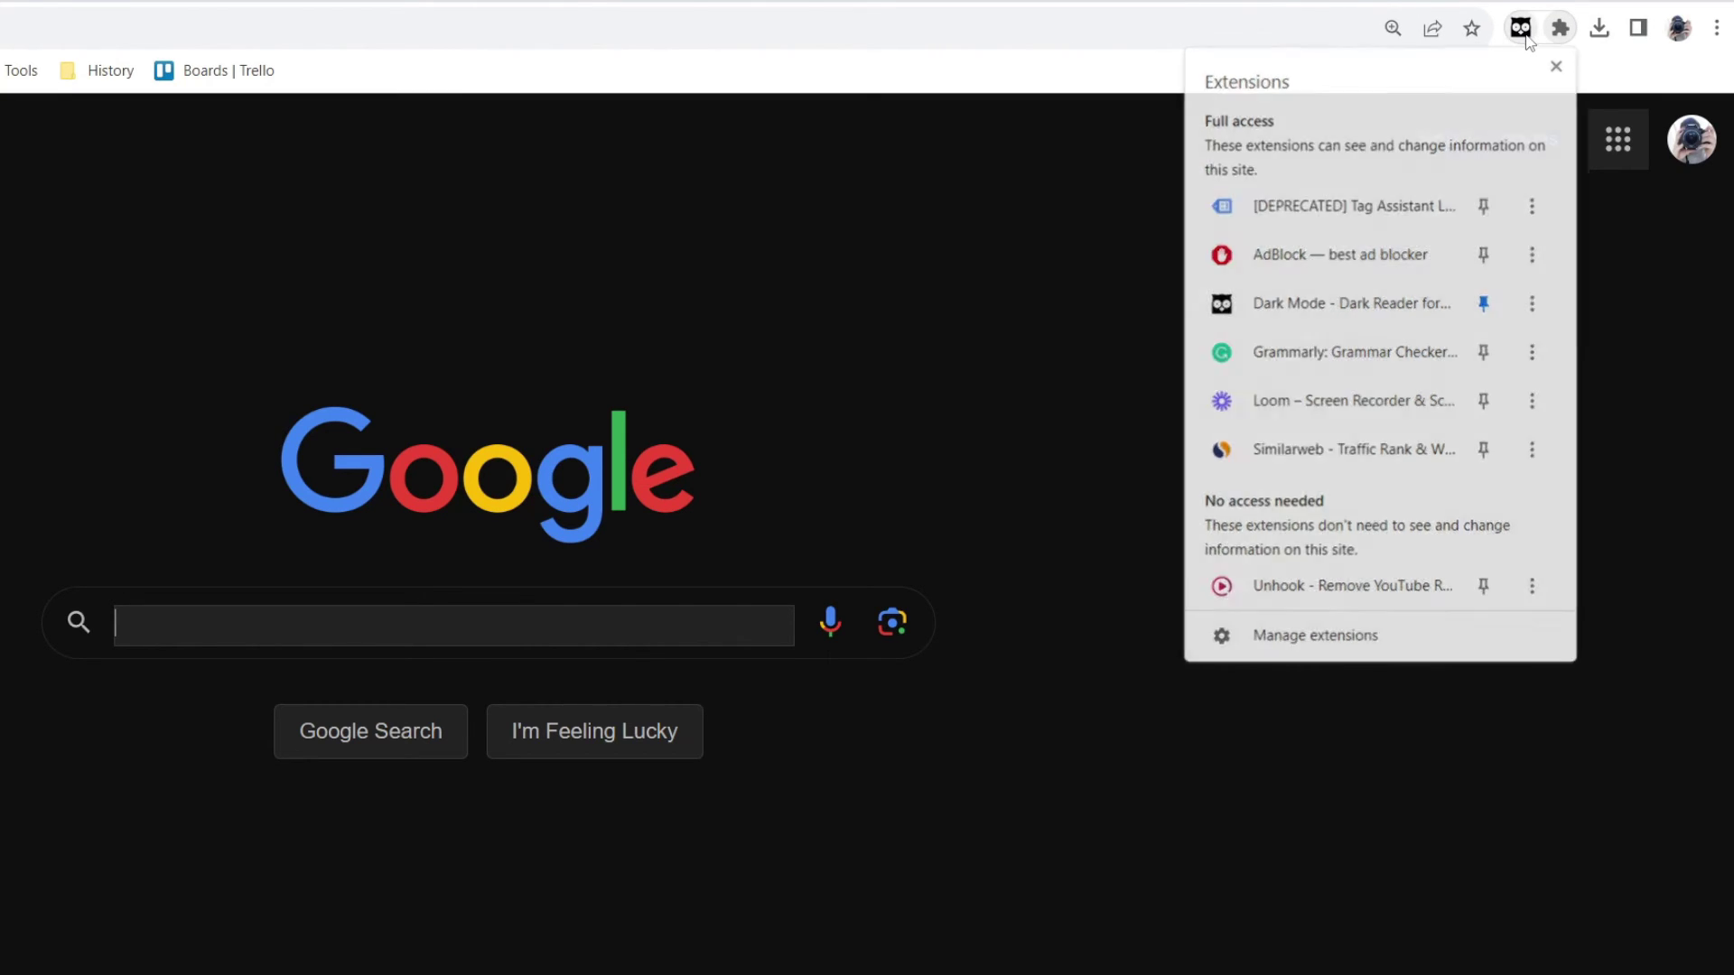
Toggle the Google page's theme with the Dark Mode icon, switching light then dark
{"action": "left_click", "coordinate": [1522, 28]}
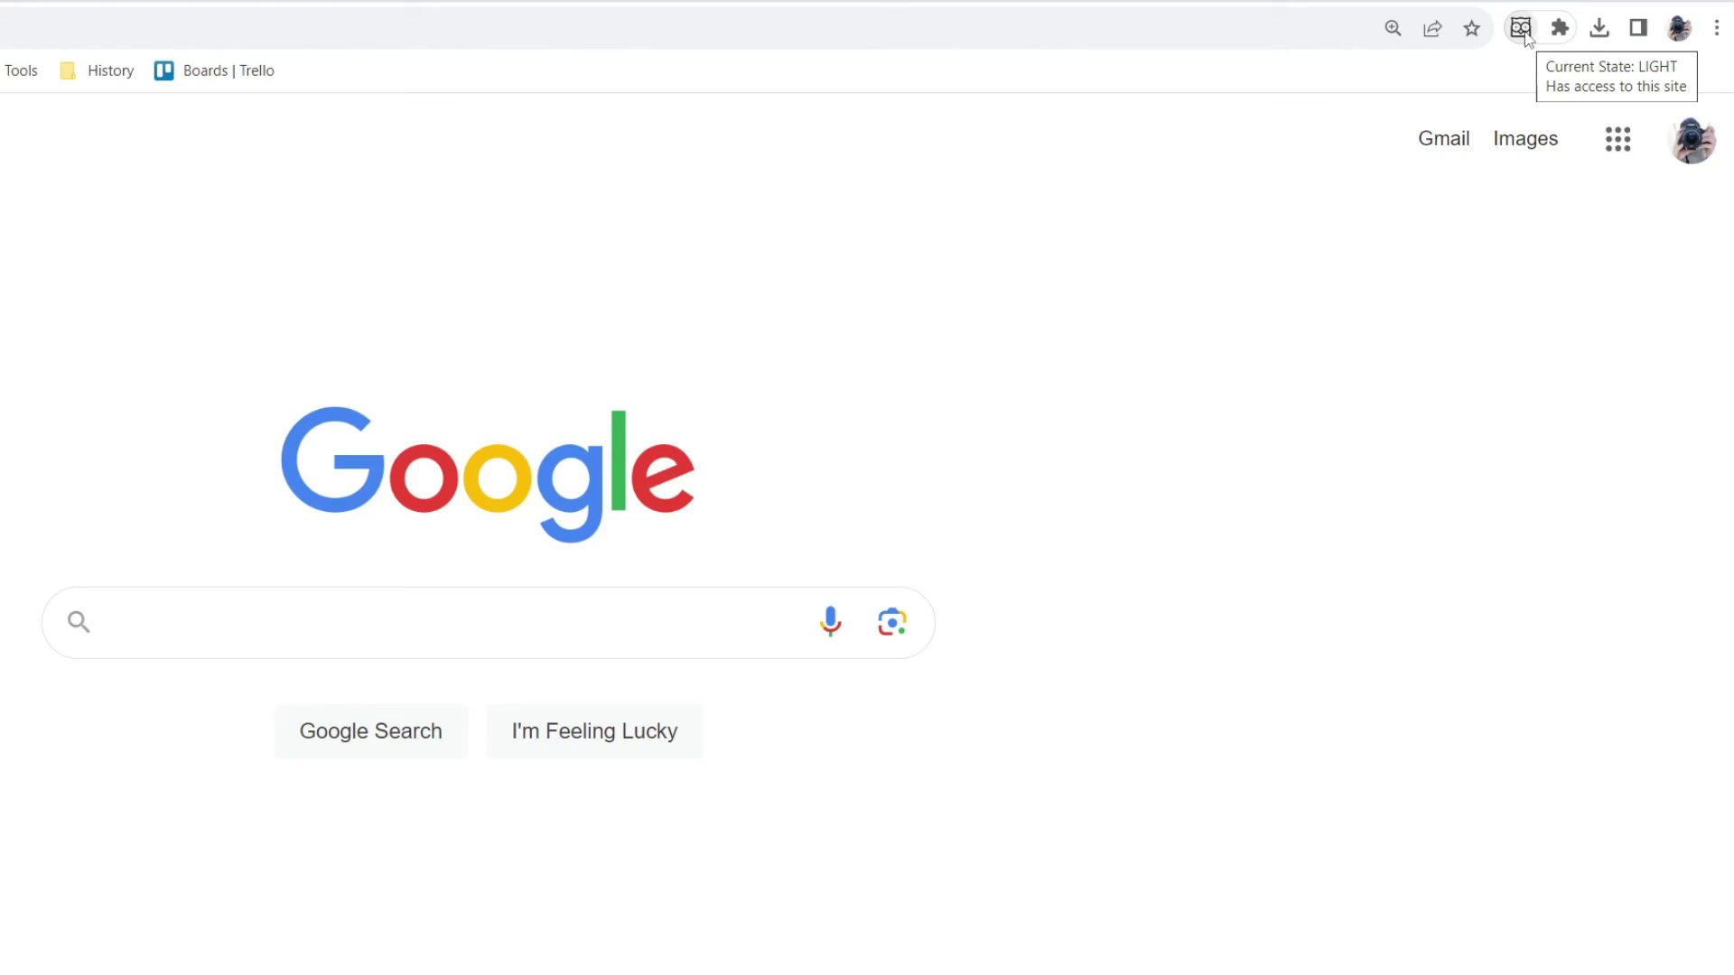
{"action": "left_click", "coordinate": [1521, 28]}
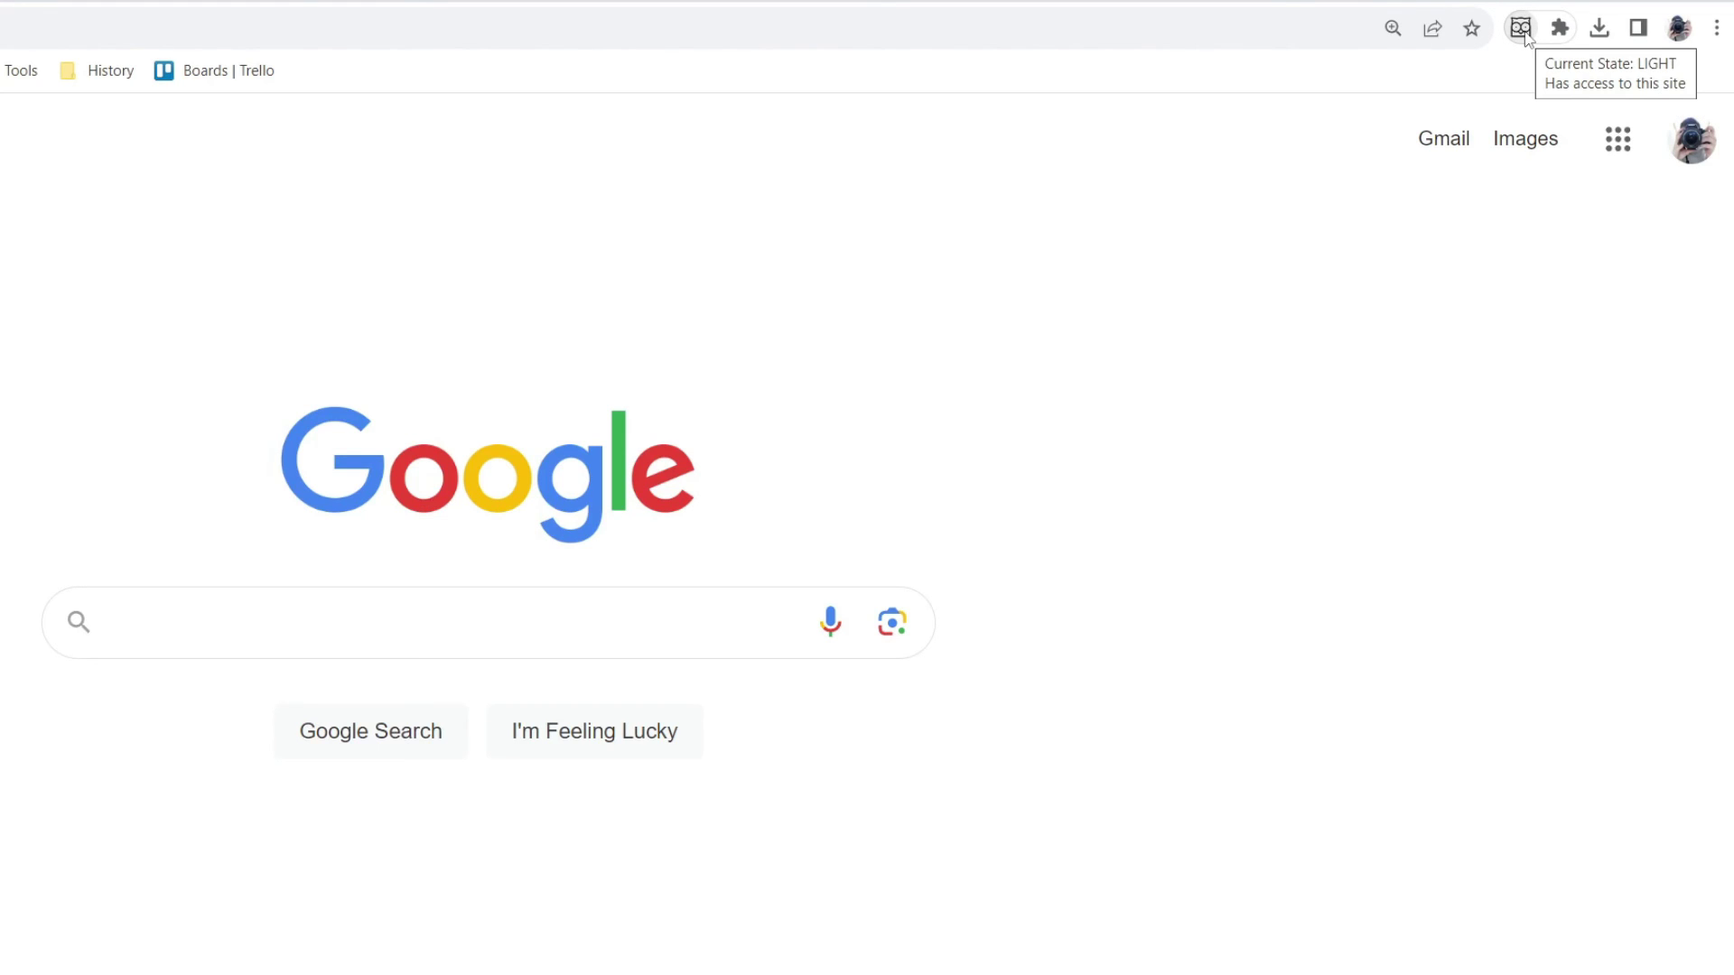
{"action": "left_click", "coordinate": [1522, 29]}
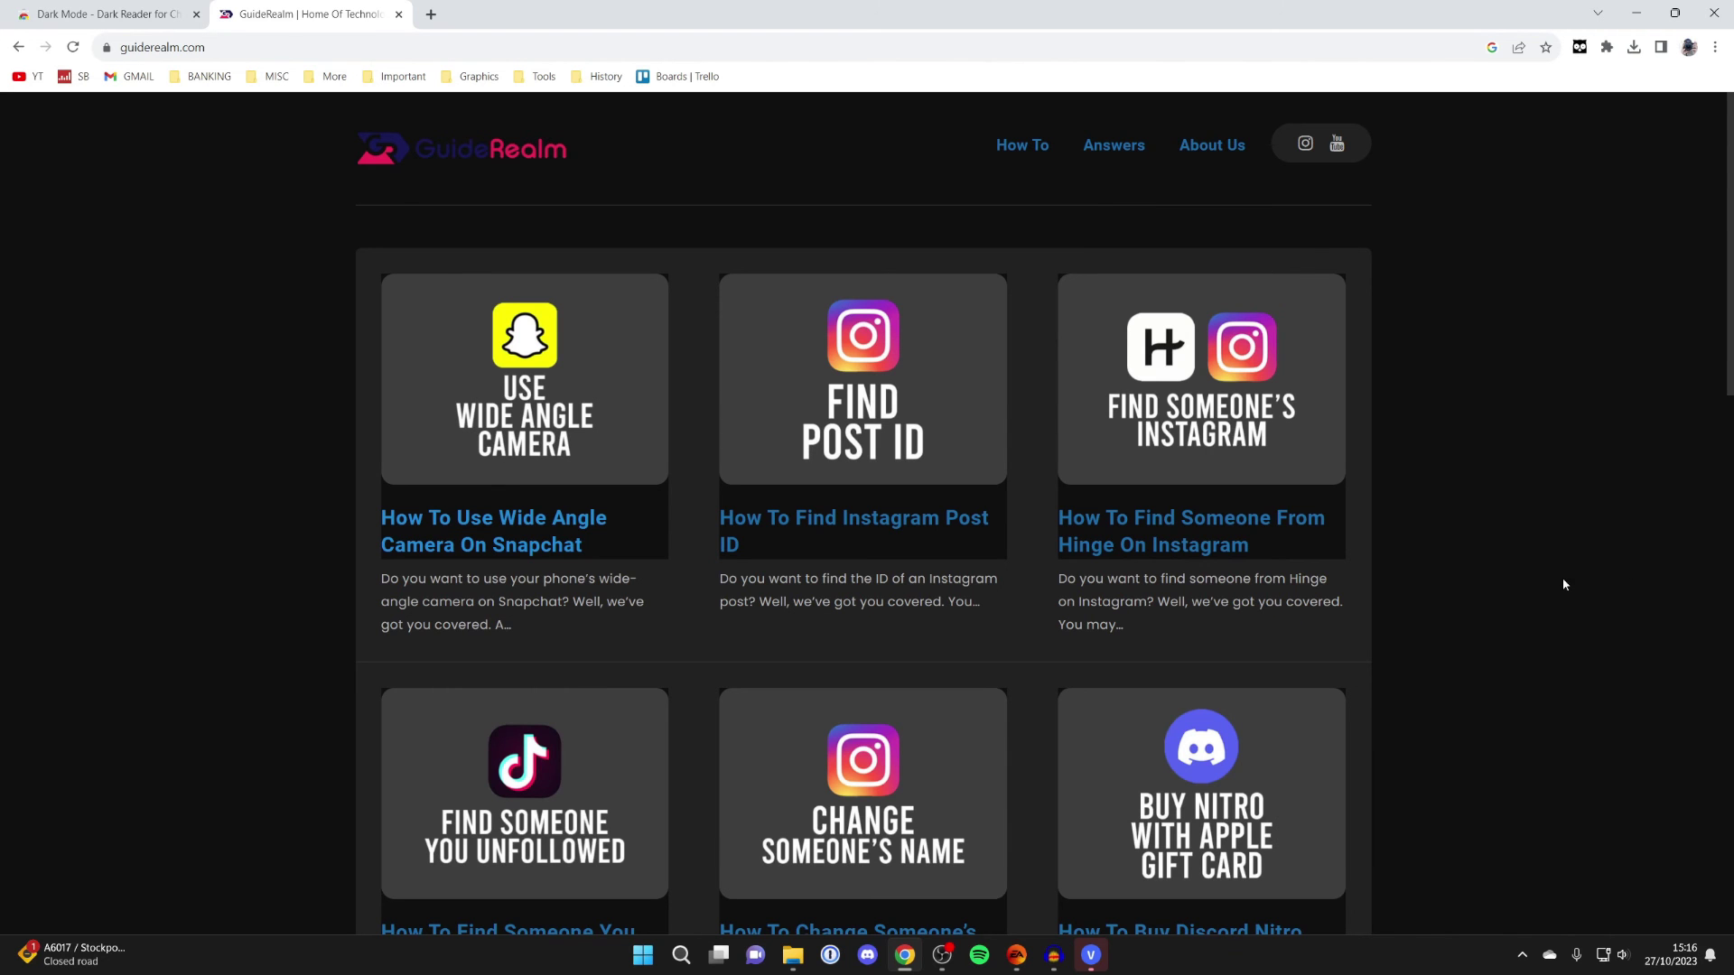
Switch guiderealm.com to light with the Dark Mode icon, then back to dark
{"action": "left_click", "coordinate": [1579, 48]}
{"action": "left_click", "coordinate": [1581, 48]}
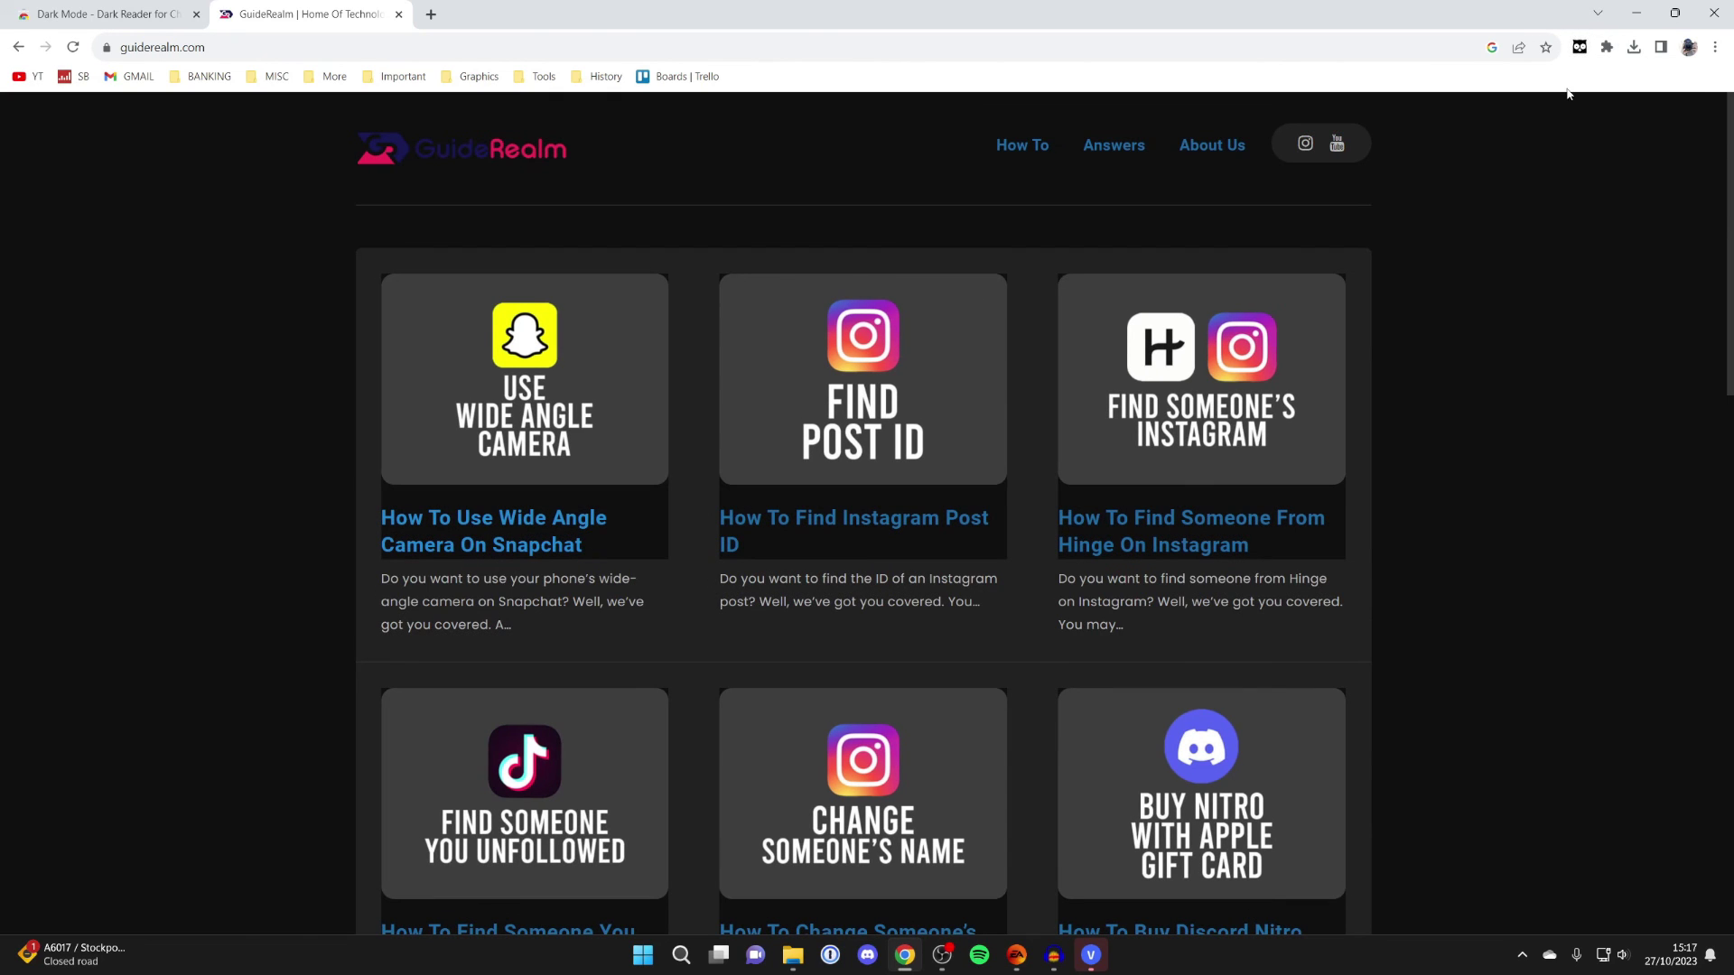